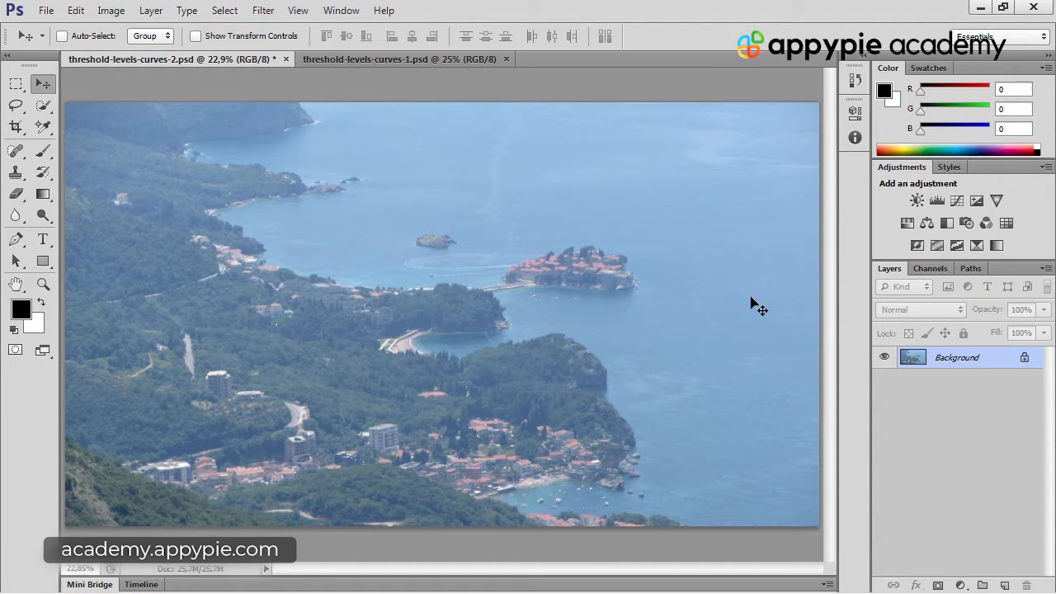
# Add a Threshold adjustment layer above a duplicate of the background layer and lower its threshold level to 55
pyautogui.hotkey('ctrl', 'j')
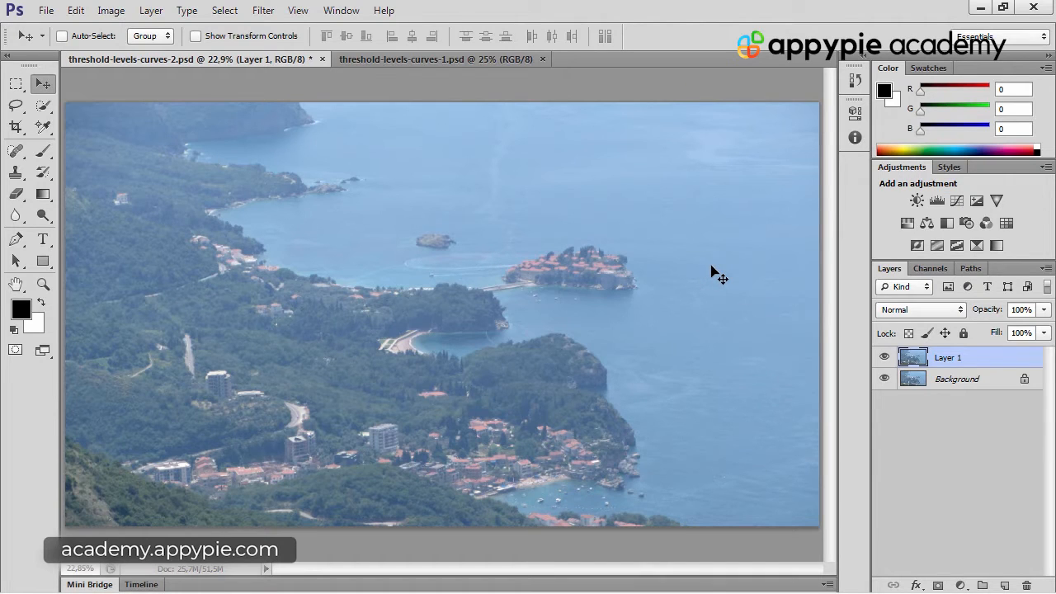
pyautogui.click(957, 246)
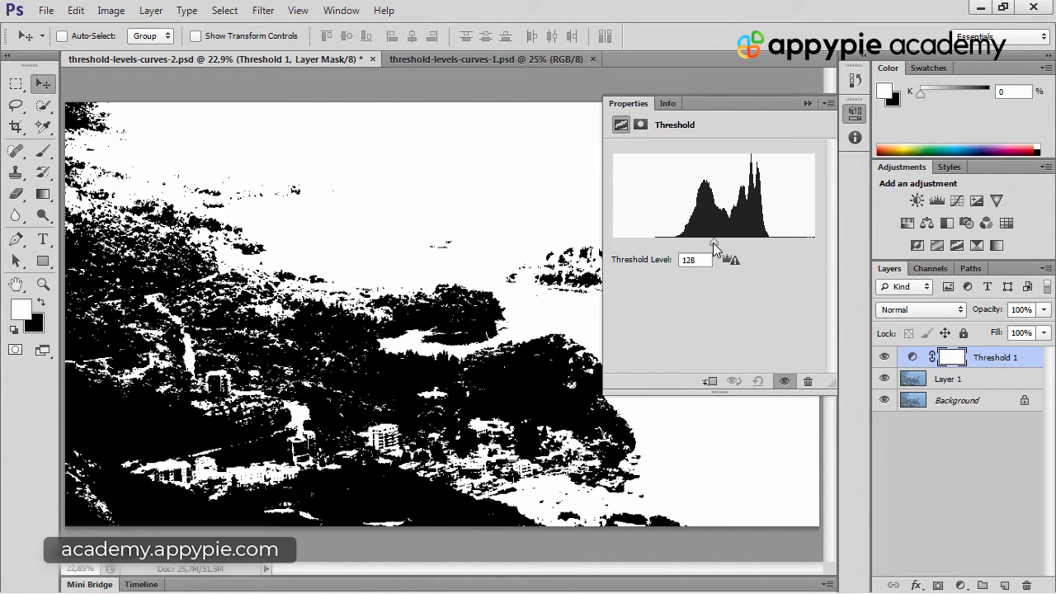
pyautogui.moveTo(712, 242); pyautogui.dragTo(691, 248)
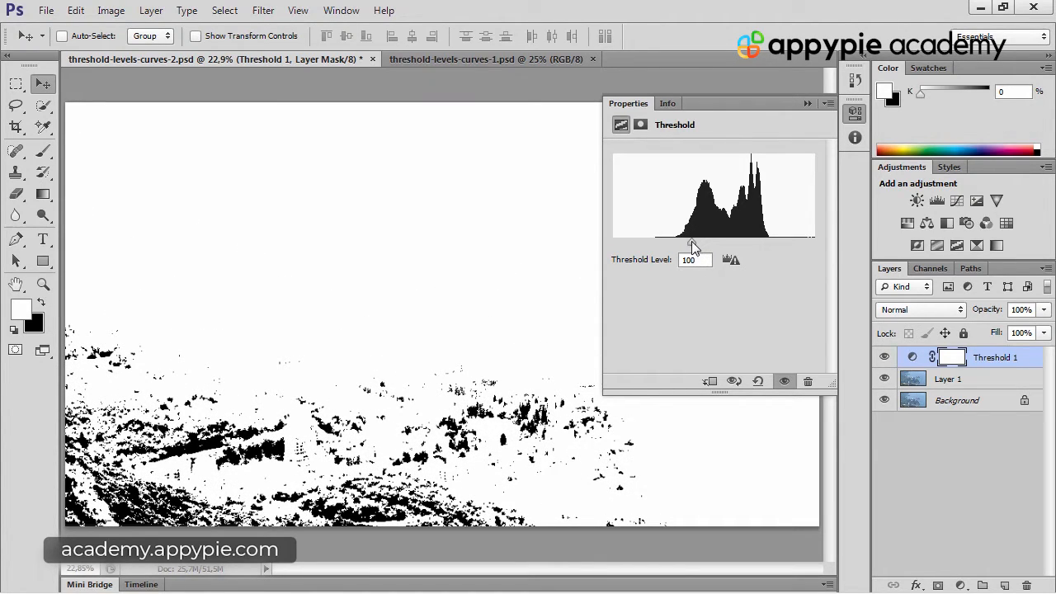
pyautogui.moveTo(691, 241); pyautogui.dragTo(656, 245)
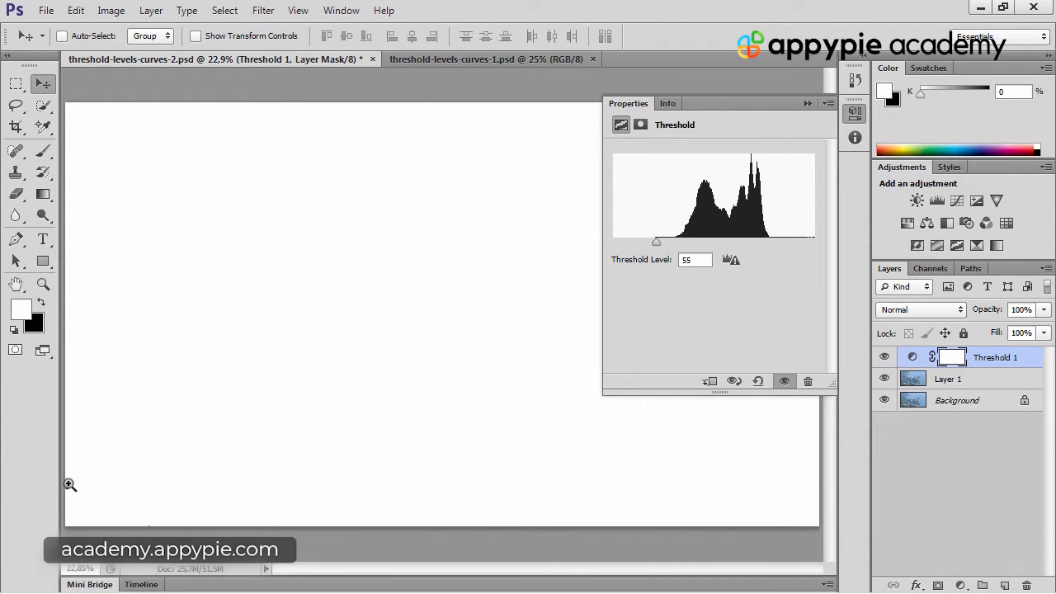
# Place a point-sample Color Sampler marker on the dark pixel cluster at the photo's lower-left edge
pyautogui.moveTo(71, 484); pyautogui.dragTo(224, 460)
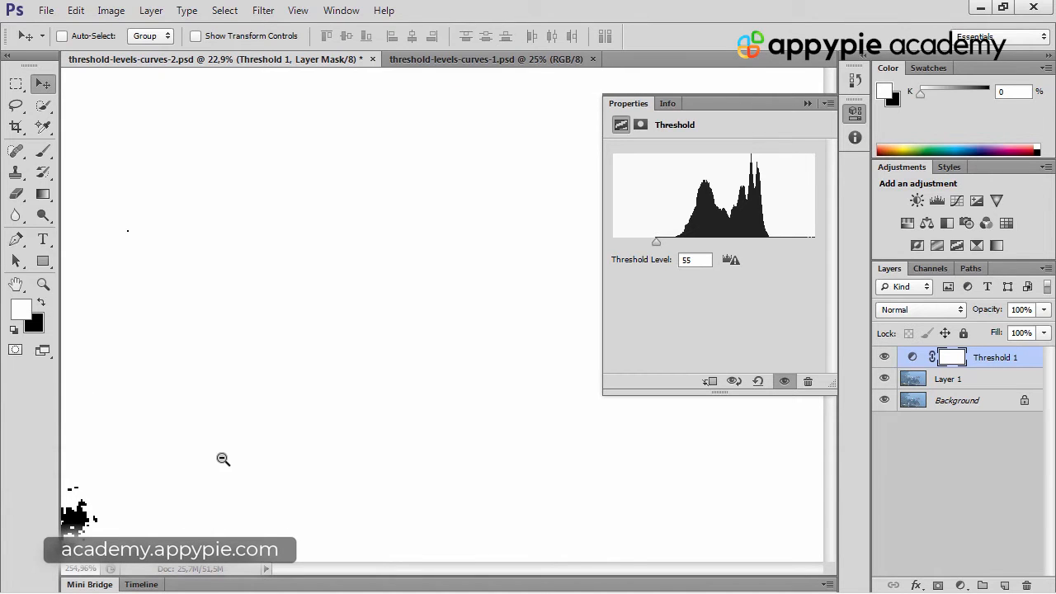
pyautogui.moveTo(139, 476); pyautogui.dragTo(255, 259)
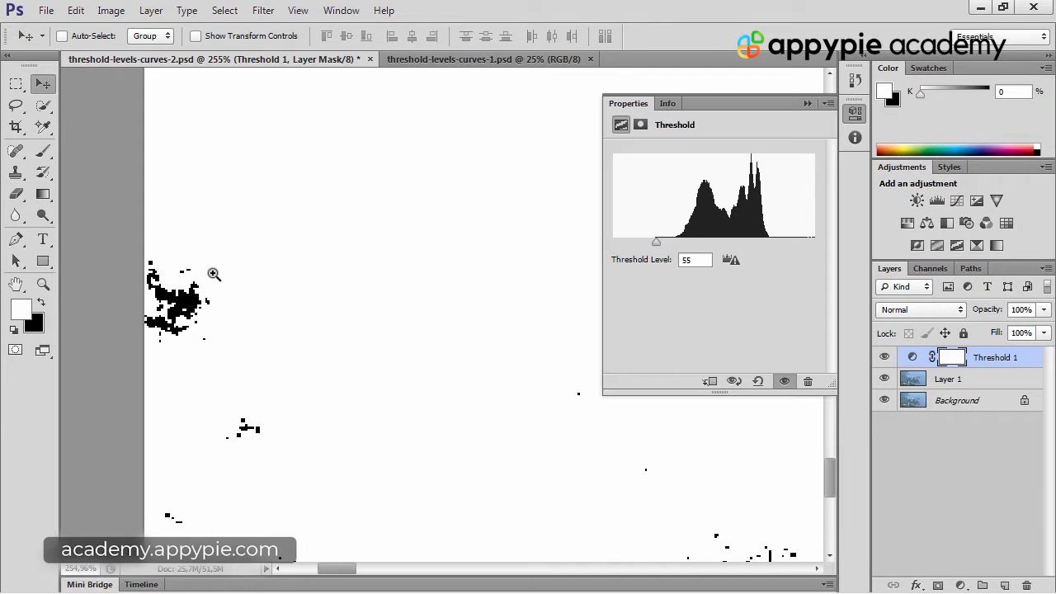
pyautogui.press('F8')
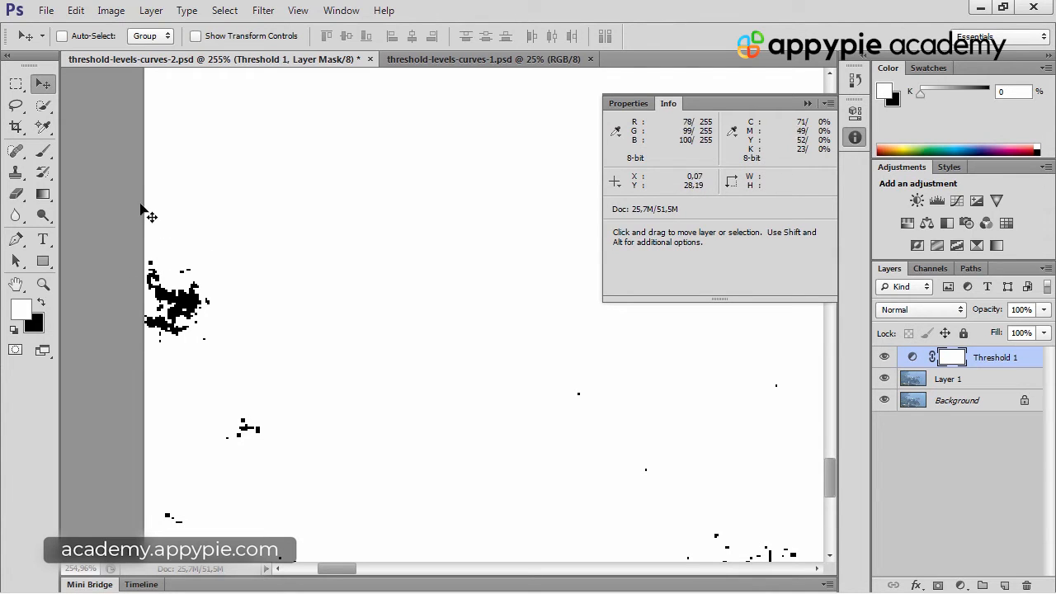
pyautogui.click(42, 126)
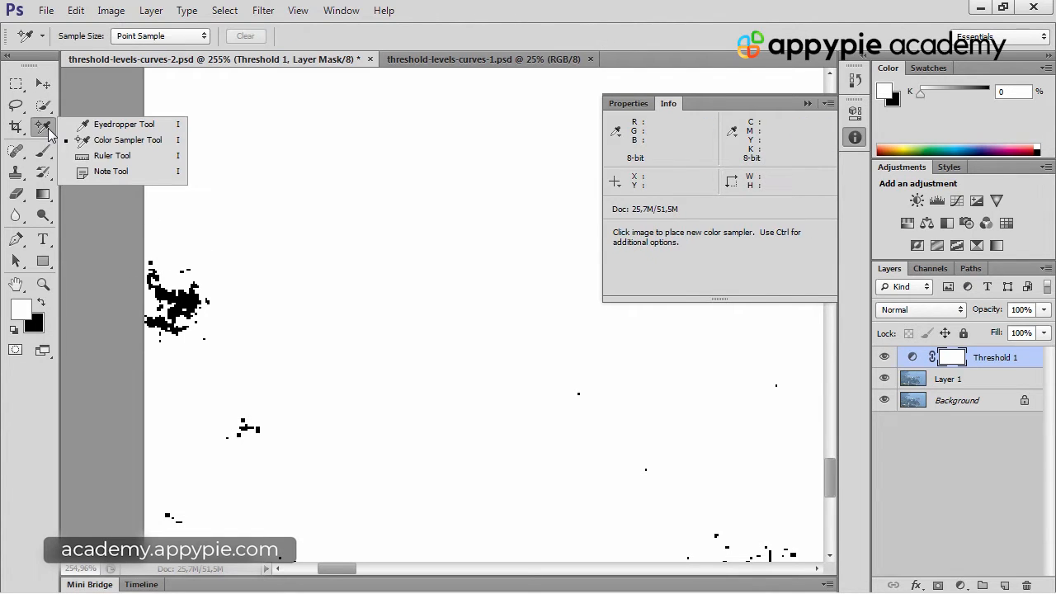
pyautogui.click(128, 145)
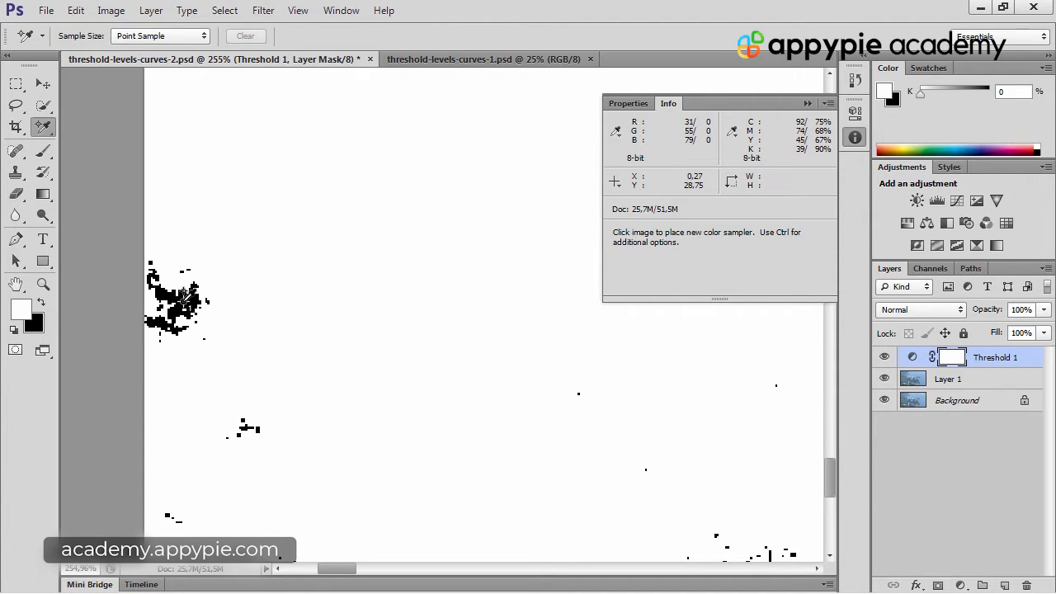
pyautogui.click(191, 294)
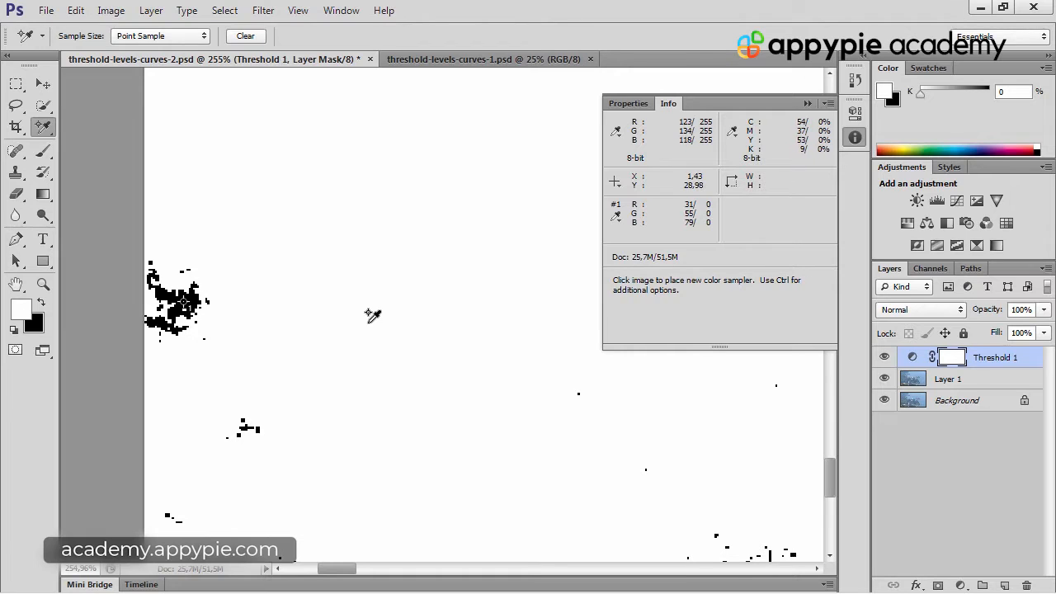
pyautogui.press('ctrl')
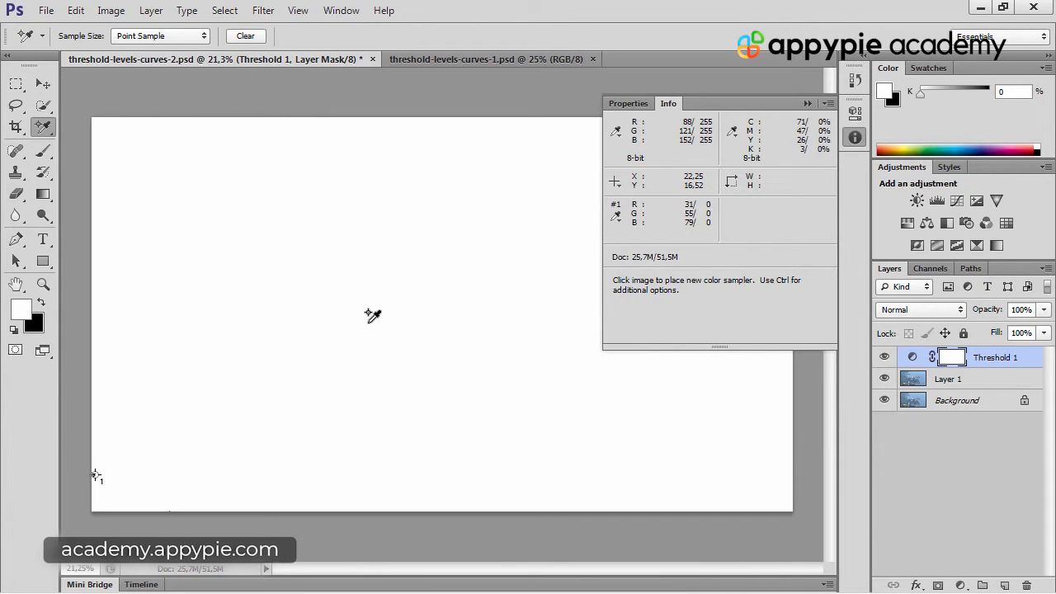
pyautogui.click(807, 105)
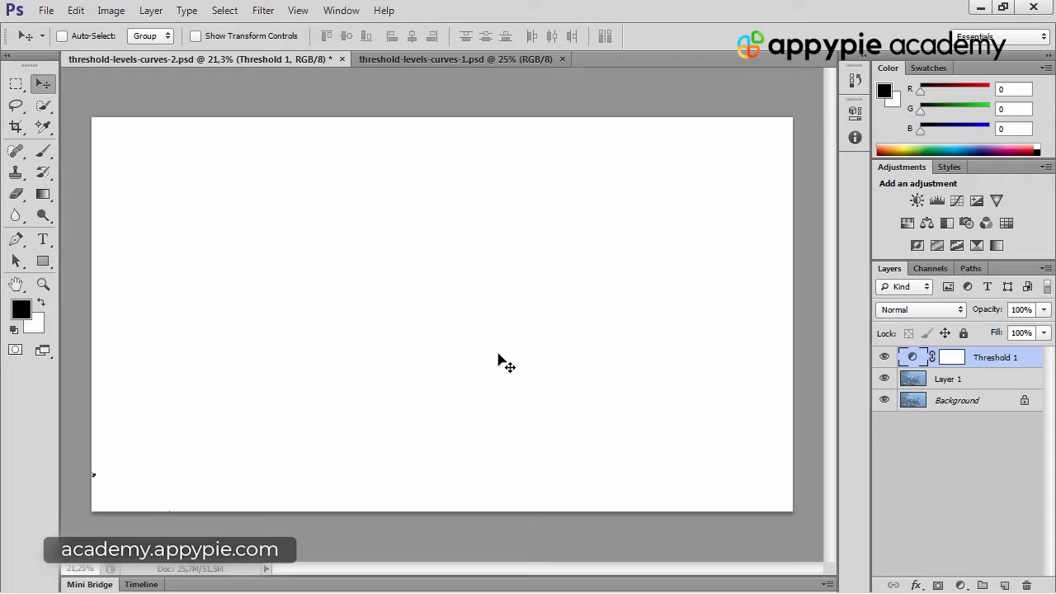
# Raise the Threshold adjustment's level to 255 to isolate the brightest pixels
pyautogui.doubleClick(911, 359)
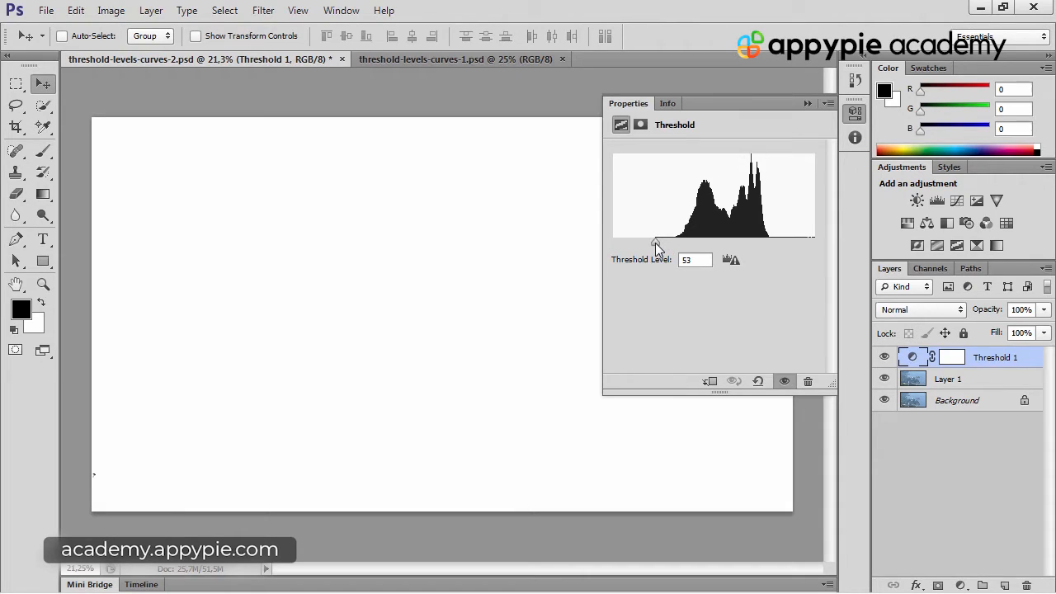
pyautogui.moveTo(655, 242); pyautogui.dragTo(825, 238)
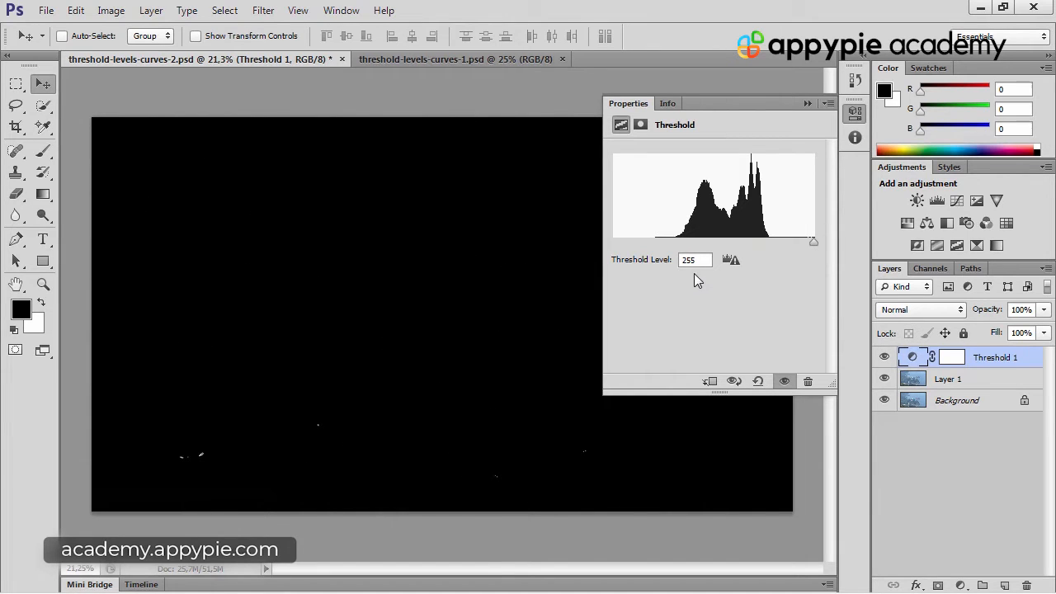
pyautogui.moveTo(702, 261); pyautogui.dragTo(666, 264)
pyautogui.click(704, 259)
# Examine the white specks in the photo's lower-left area at high magnification, comparing them with the image without the Threshold effect
pyautogui.hotkey('ctrl', 'space')
pyautogui.moveTo(238, 429); pyautogui.dragTo(323, 390)
pyautogui.press('space')
pyautogui.moveTo(182, 433); pyautogui.dragTo(419, 293)
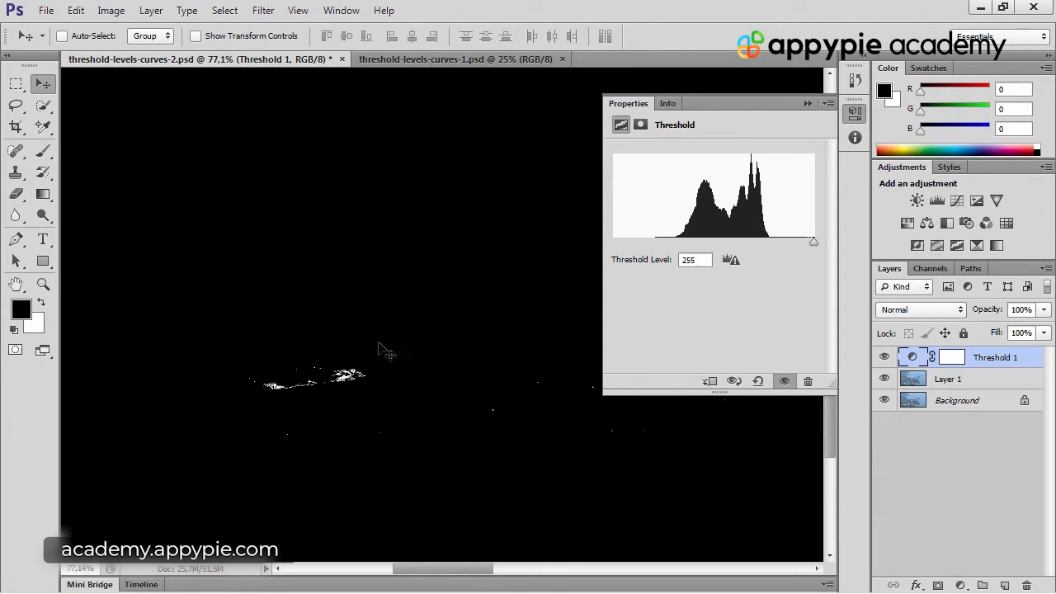
pyautogui.hotkey('ctrl', 'space')
pyautogui.moveTo(348, 380); pyautogui.dragTo(483, 354)
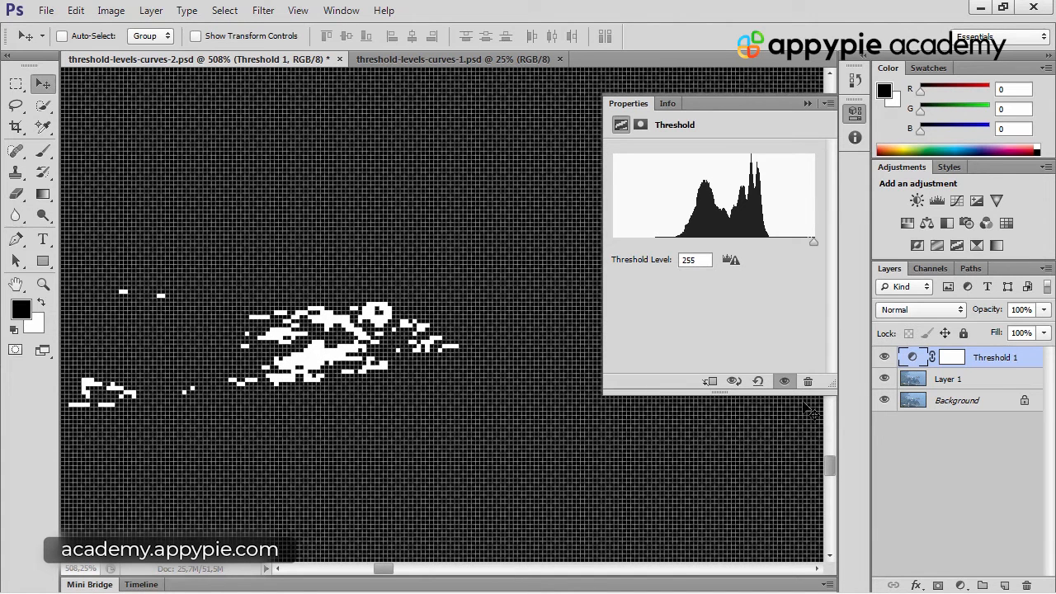
pyautogui.click(883, 358)
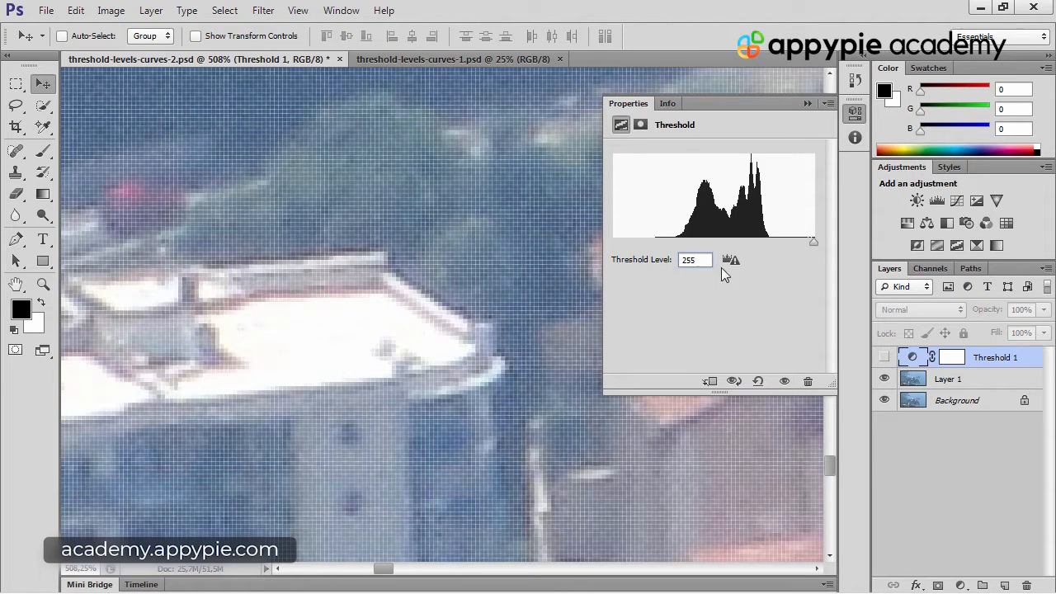
pyautogui.click(883, 358)
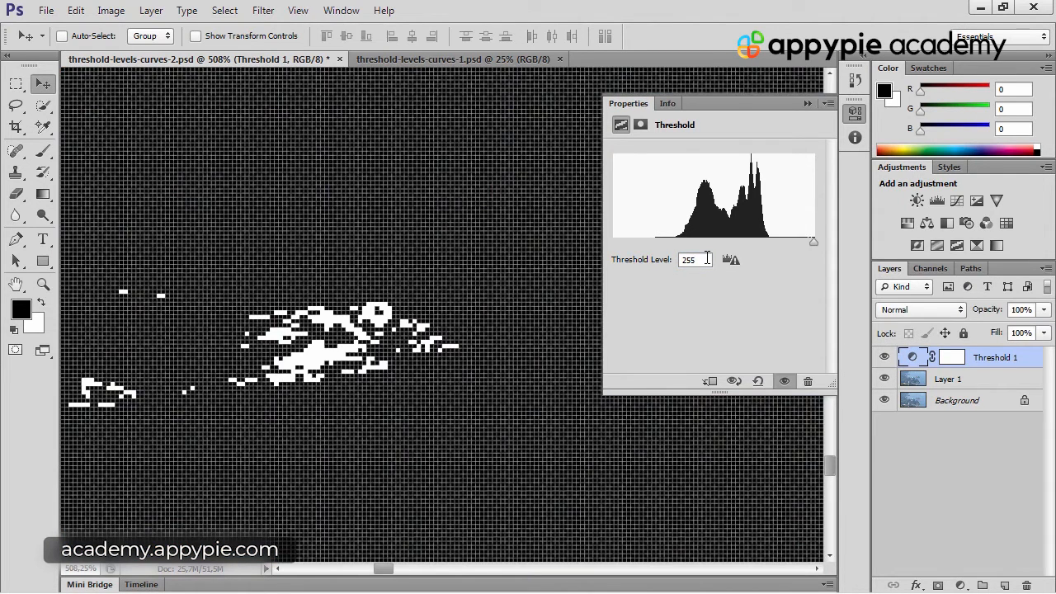
# Reduce the Threshold adjustment's level to 250
pyautogui.click(707, 258)
pyautogui.press('Down')
pyautogui.press('Down')
pyautogui.press('Down')
pyautogui.press('Down')
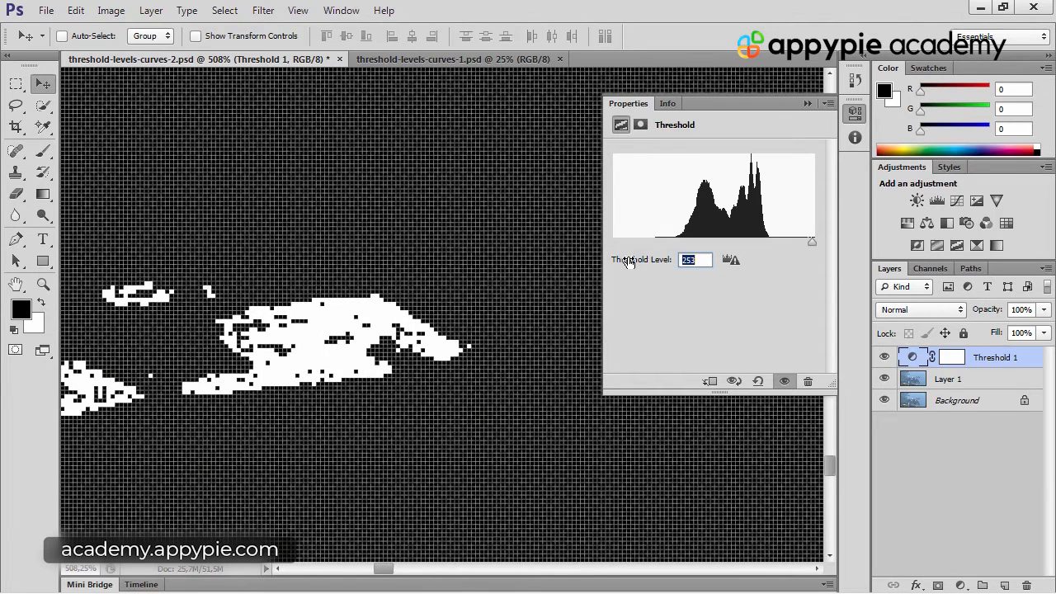
pyautogui.press('Down')
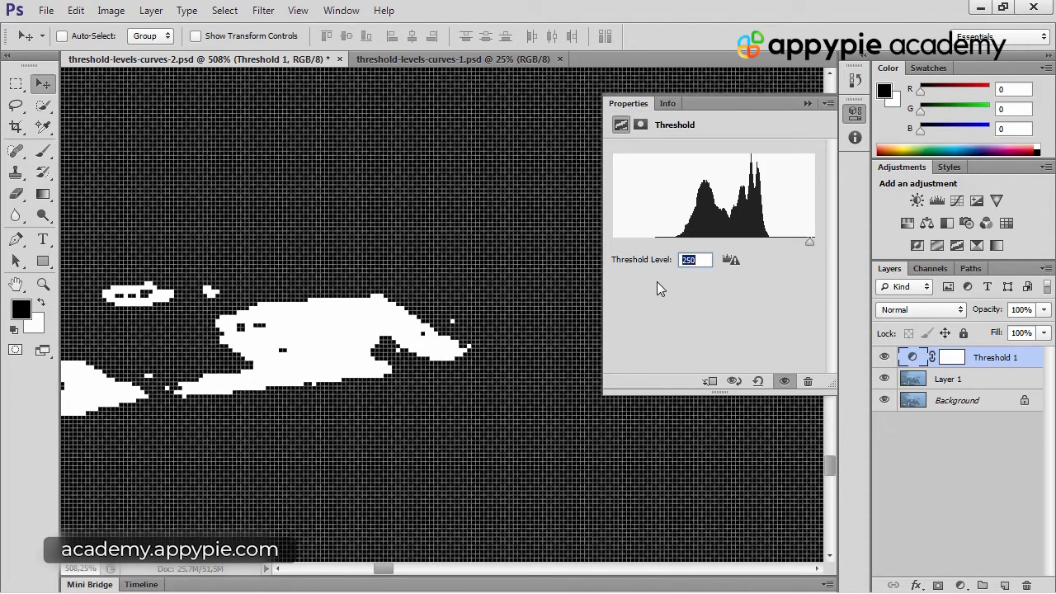
# Place a second Color Sampler marker on the bright white rooftop, hiding the Threshold layer only while sampling
pyautogui.click(884, 358)
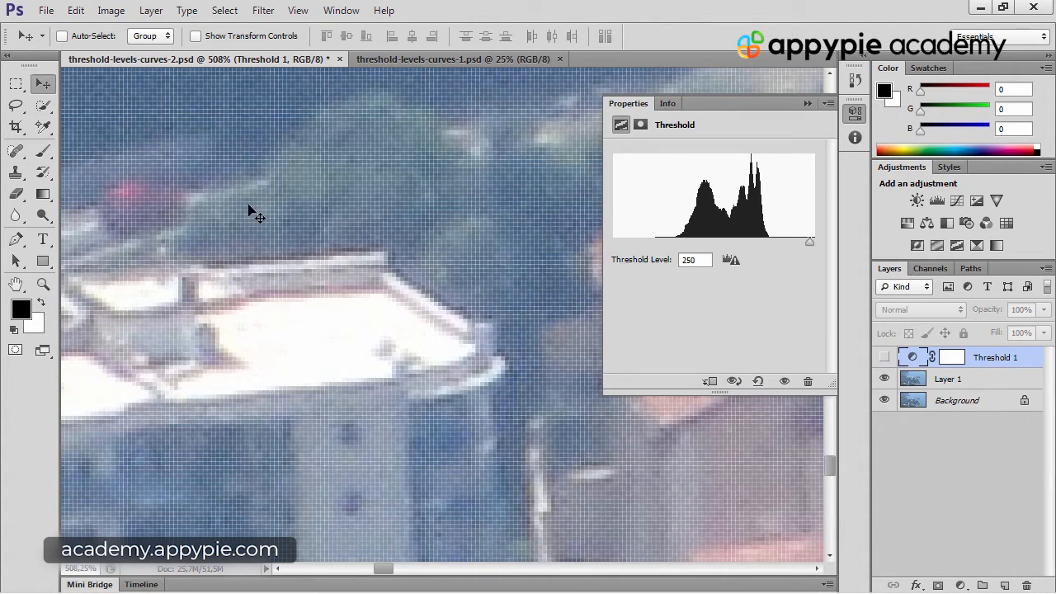
pyautogui.click(44, 127)
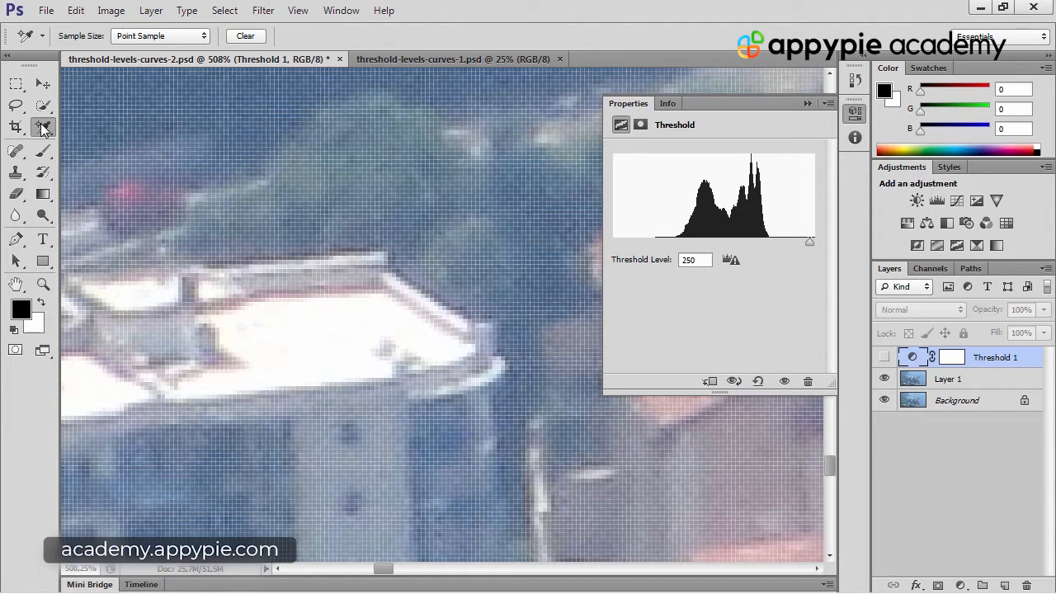
pyautogui.rightClick(44, 129)
pyautogui.click(108, 141)
pyautogui.click(214, 294)
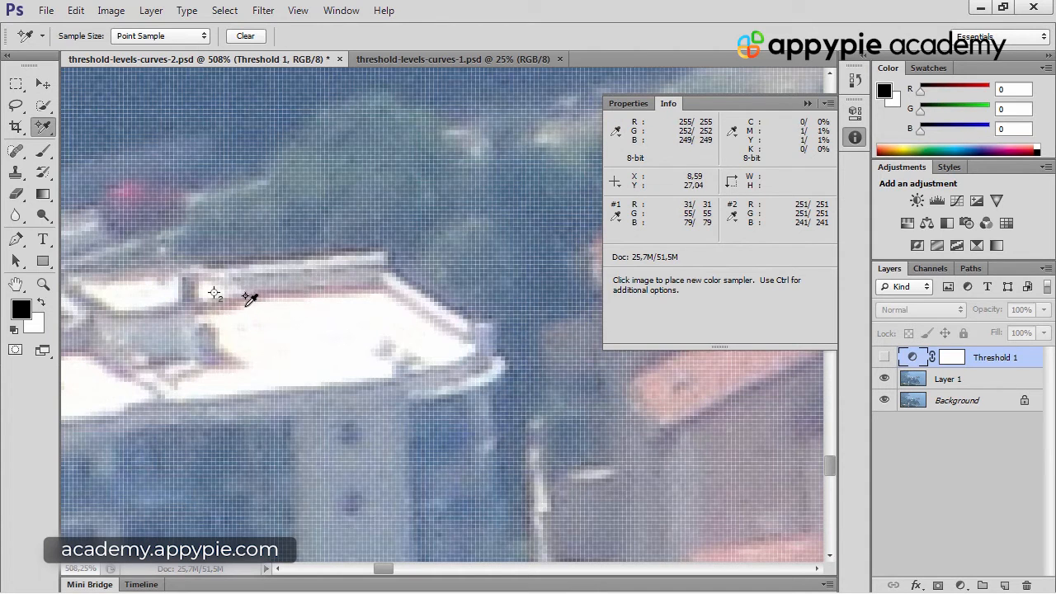
pyautogui.click(884, 356)
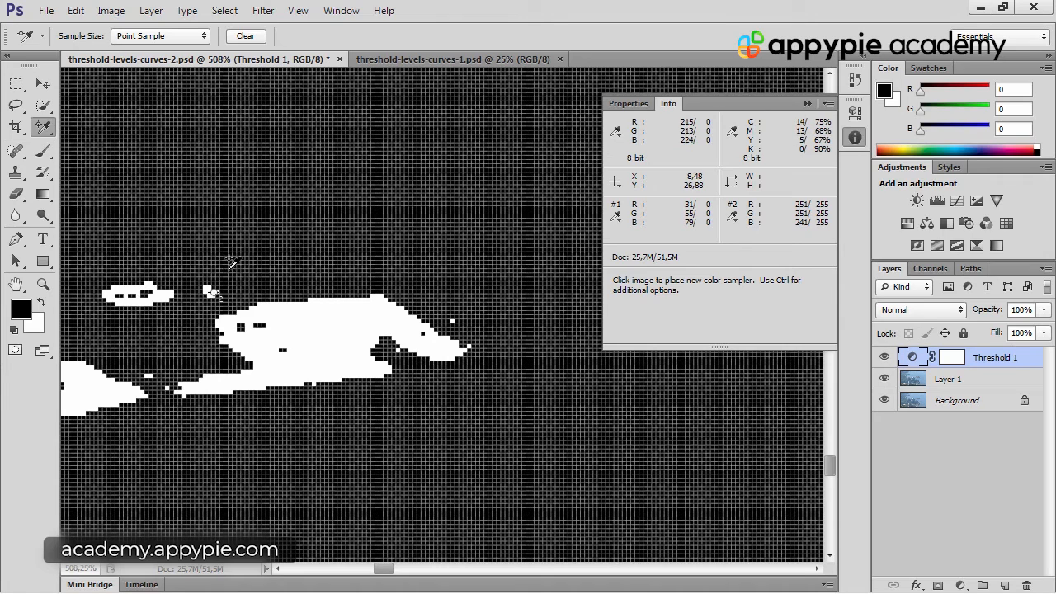
pyautogui.click(807, 103)
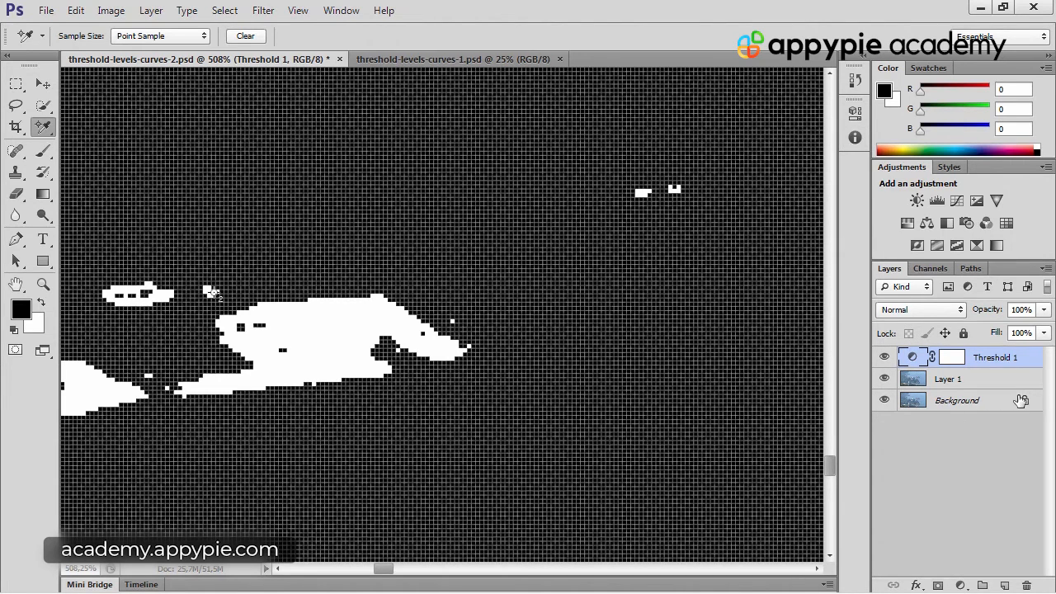
pyautogui.hotkey('ctrl', '0')
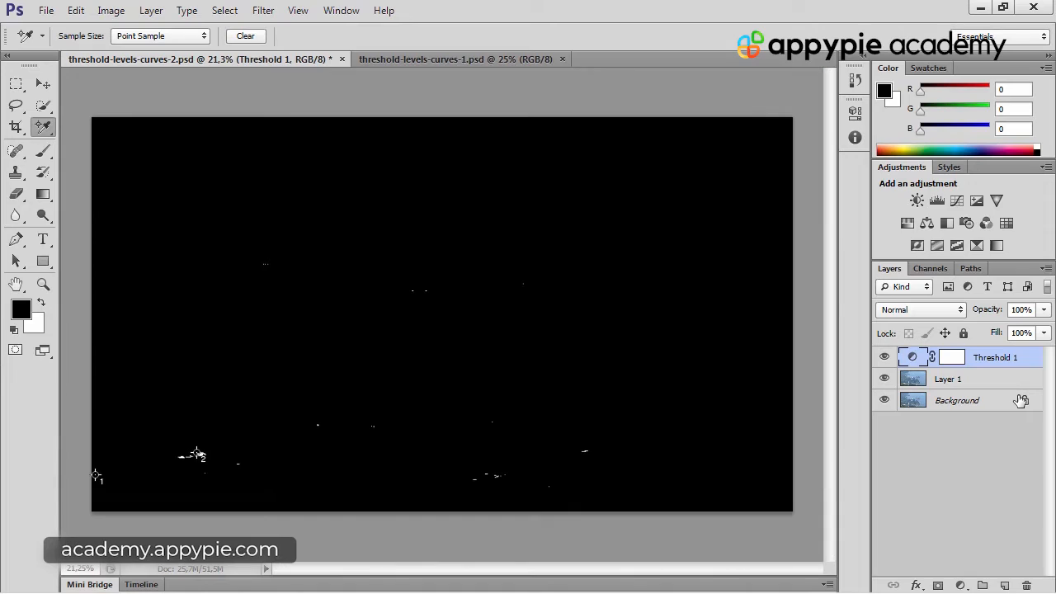
# Add a Levels adjustment layer above the Threshold layer and hide the Threshold layer
pyautogui.click(883, 357)
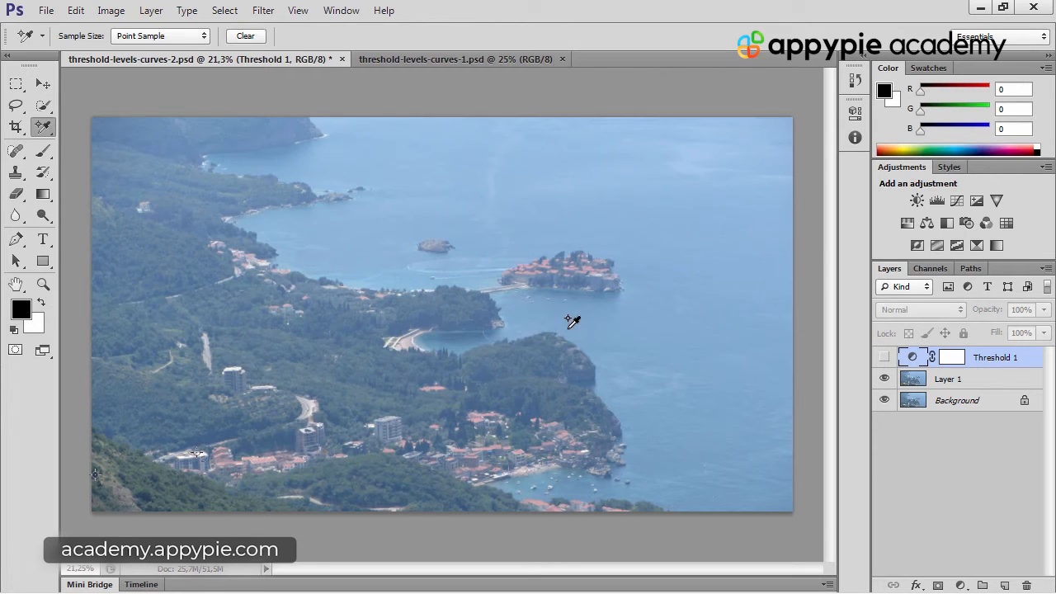
pyautogui.click(885, 358)
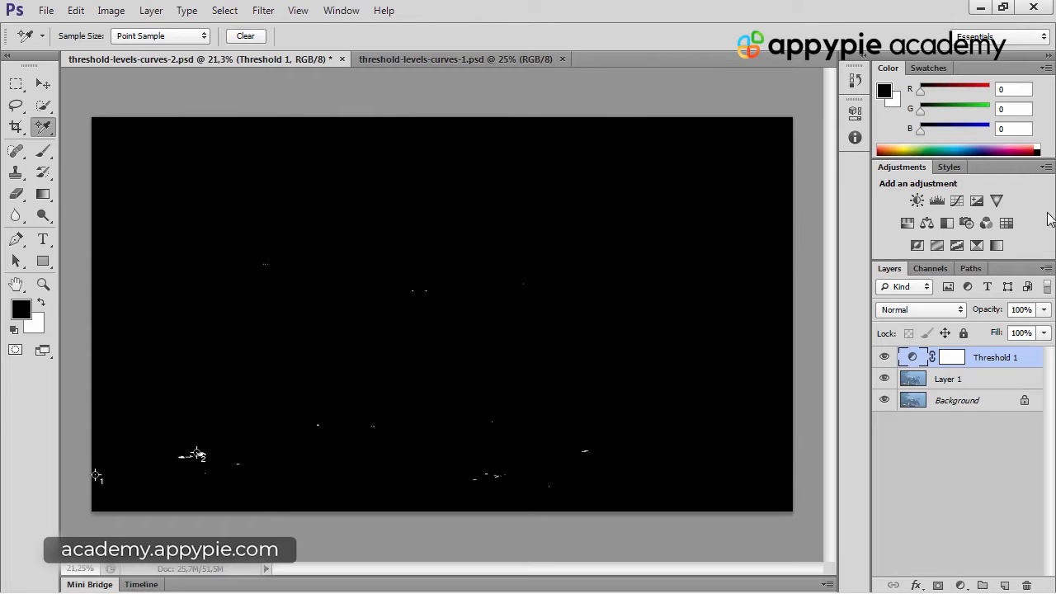
pyautogui.click(937, 202)
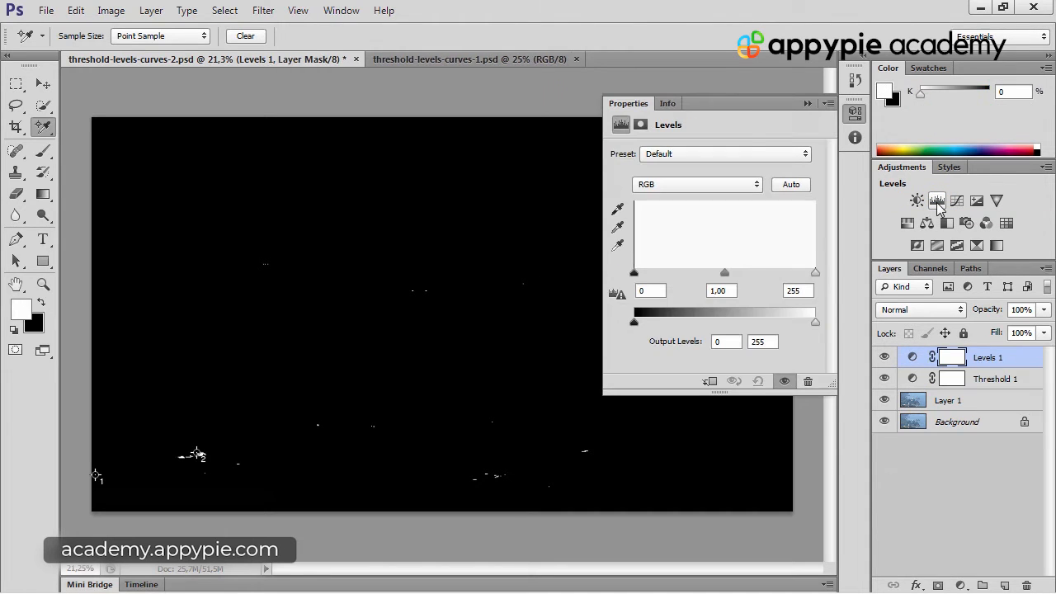
pyautogui.click(883, 379)
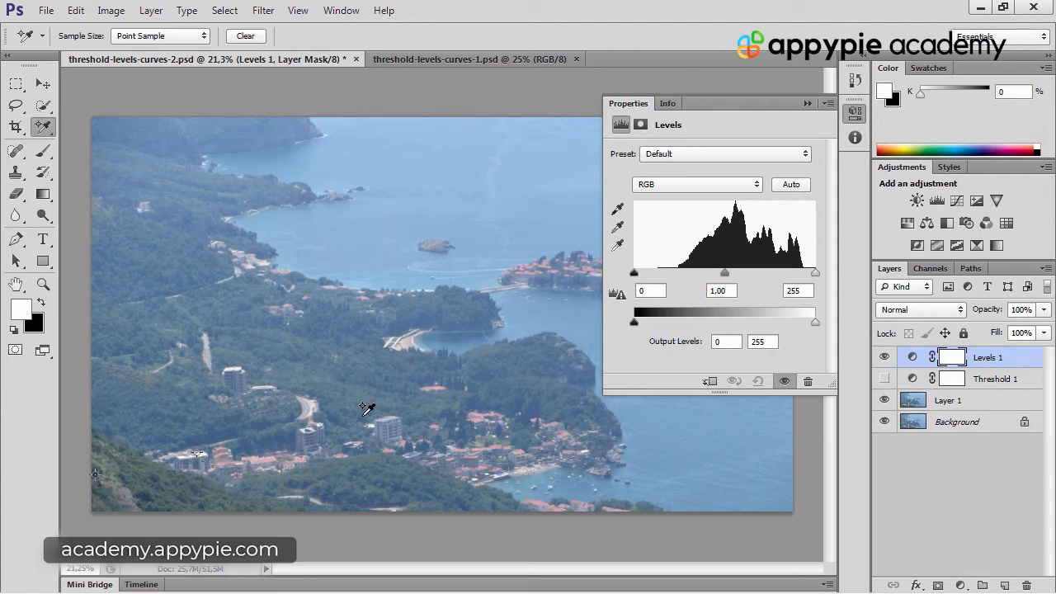
# Set the Levels black point by sampling the dark pixels exactly at Color Sampler marker 1, with the Threshold layer hidden
pyautogui.click(622, 211)
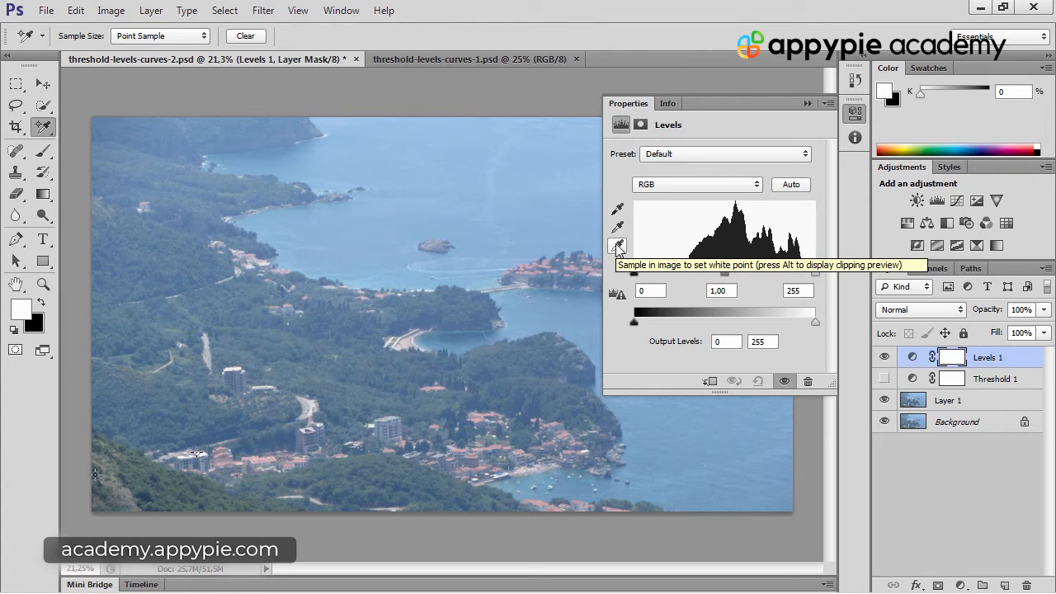
pyautogui.click(617, 246)
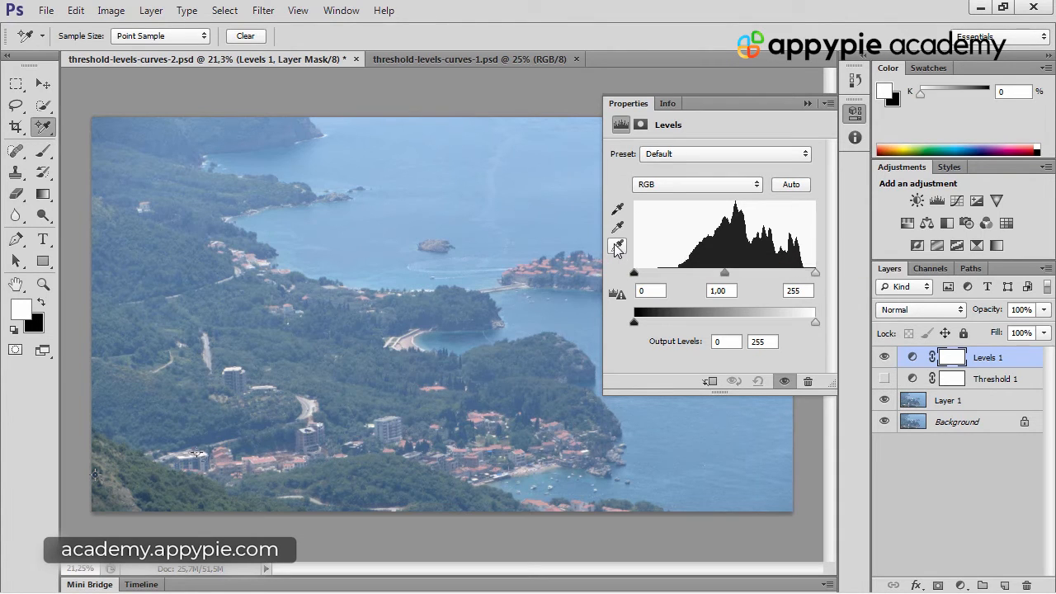
pyautogui.click(619, 210)
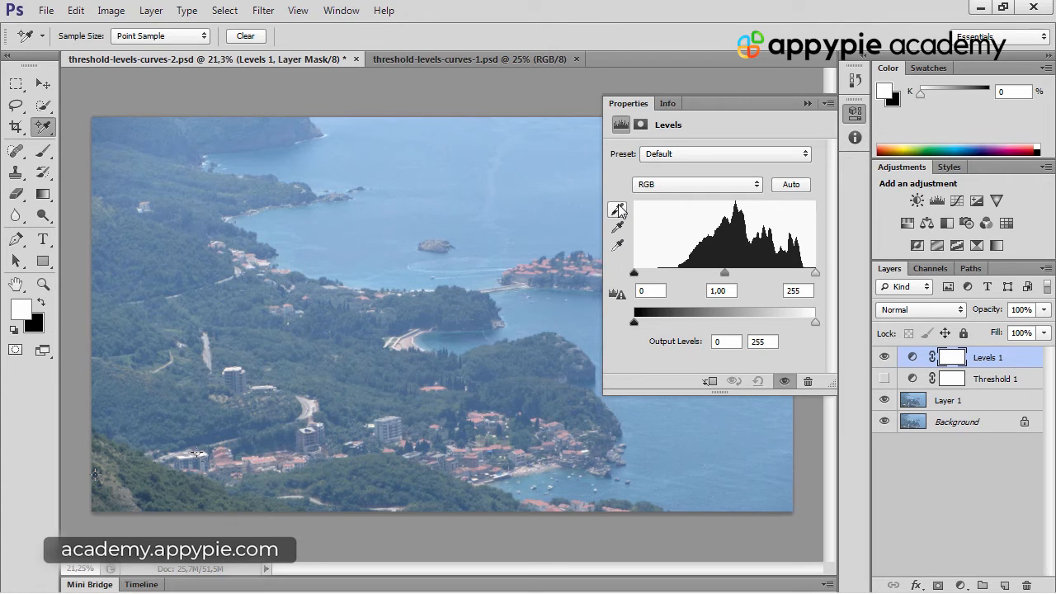
pyautogui.click(619, 209)
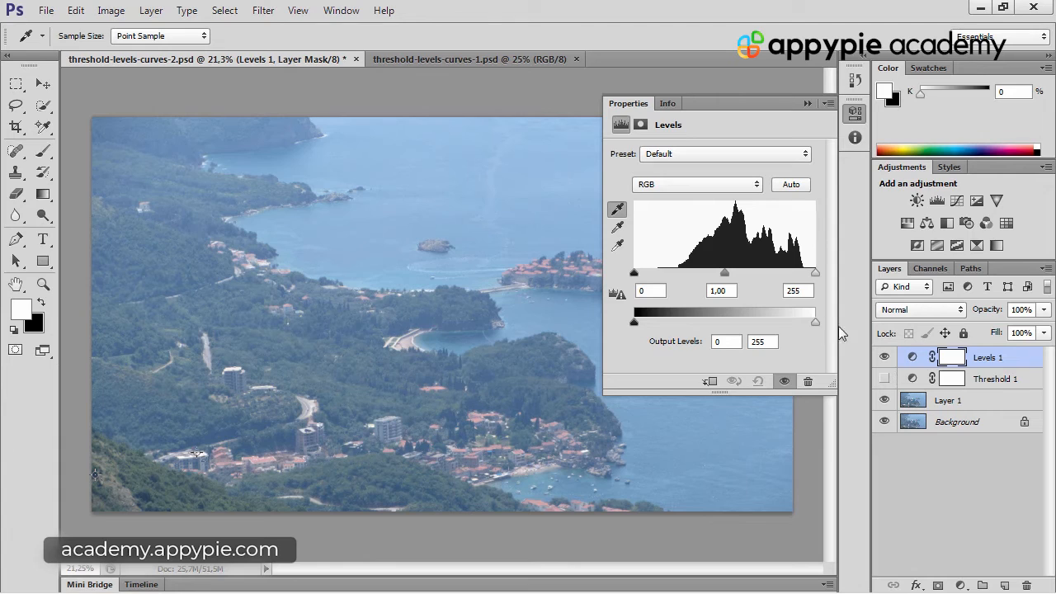
pyautogui.click(884, 379)
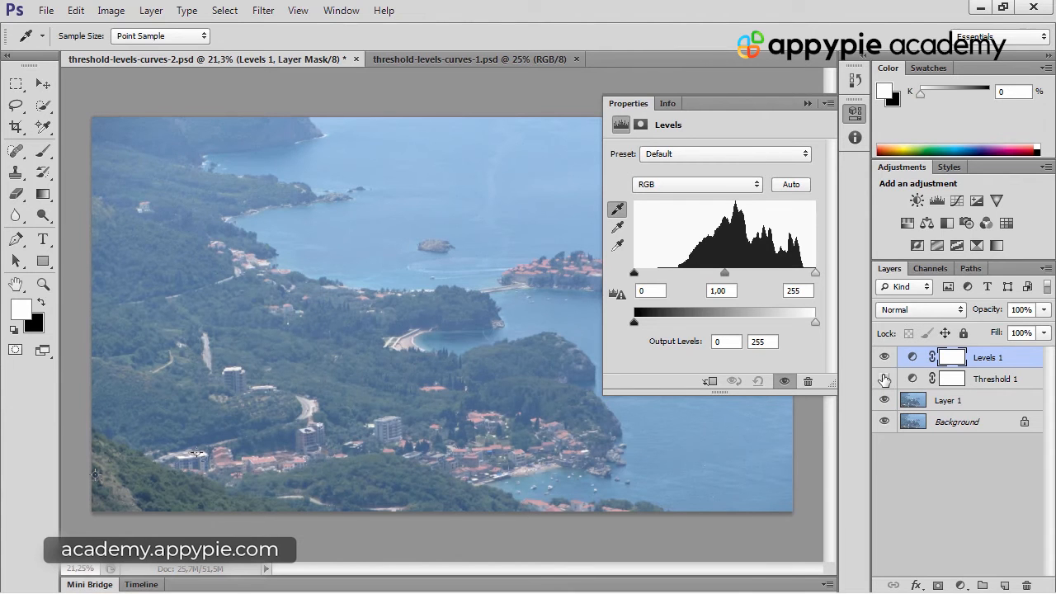
pyautogui.click(883, 378)
pyautogui.moveTo(102, 468)
pyautogui.mouseDown()
pyautogui.moveTo(219, 424)
pyautogui.moveTo(307, 361)
pyautogui.mouseUp()
pyautogui.moveTo(217, 402); pyautogui.dragTo(292, 257)
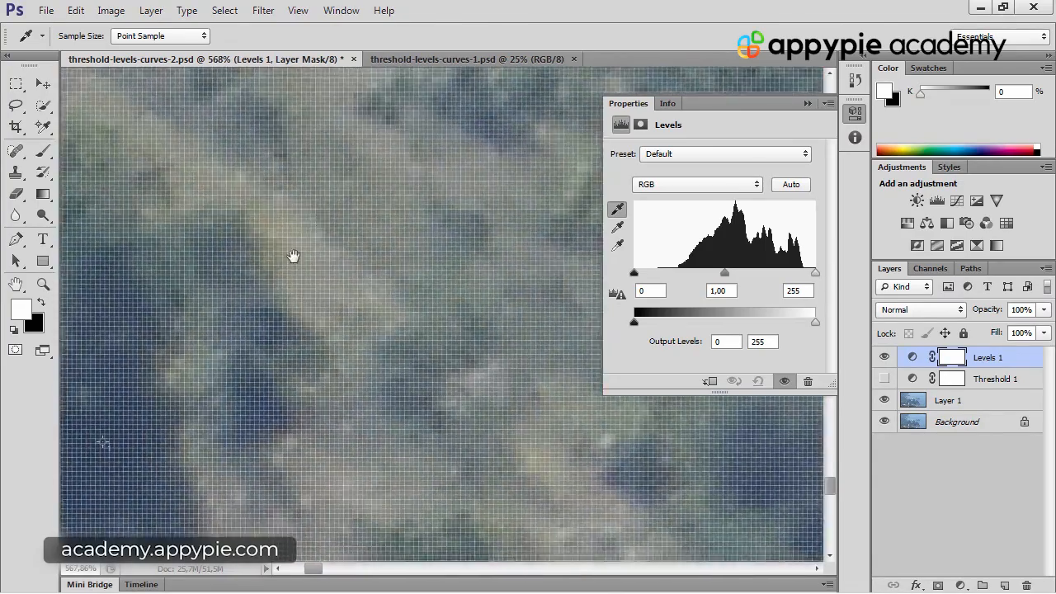
pyautogui.moveTo(163, 400)
pyautogui.mouseDown()
pyautogui.moveTo(306, 327)
pyautogui.moveTo(302, 340)
pyautogui.mouseUp()
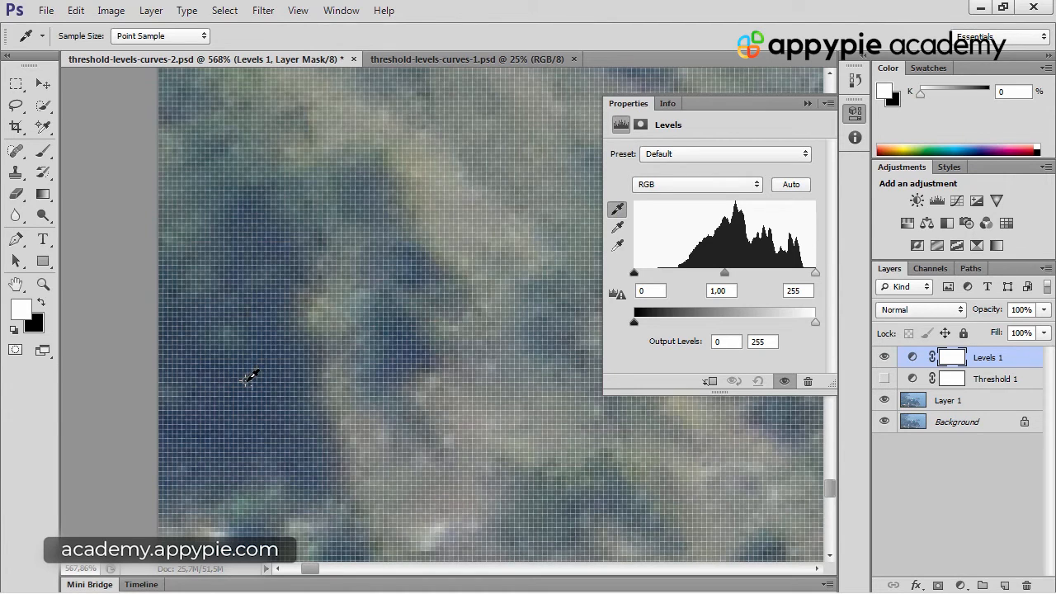
pyautogui.click(246, 380)
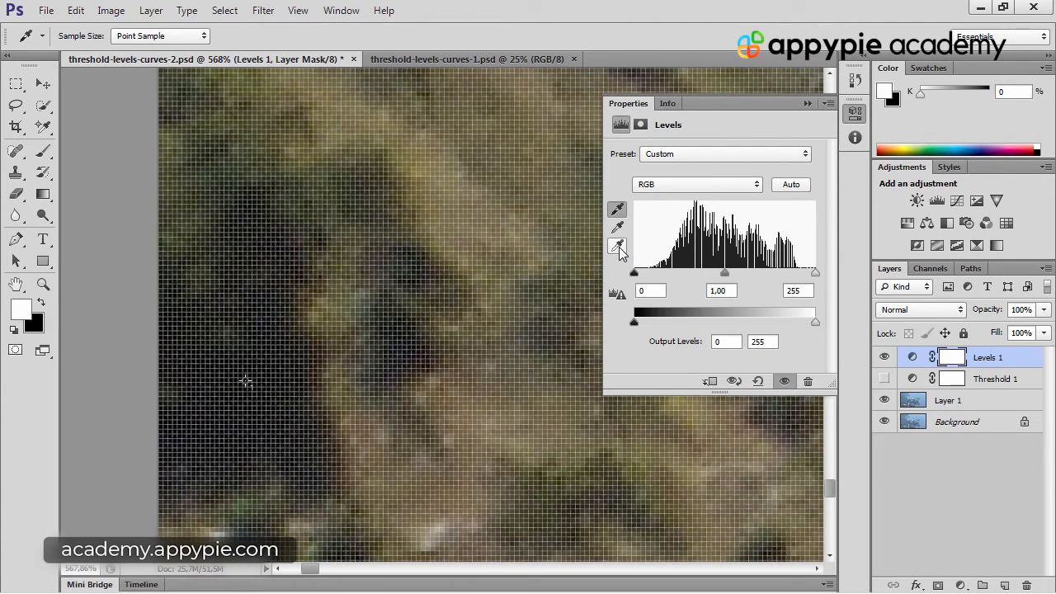
# Set the Levels white point by sampling the bright rooftop exactly at Color Sampler marker 2
pyautogui.moveTo(528, 200); pyautogui.dragTo(198, 243)
pyautogui.moveTo(495, 186); pyautogui.dragTo(165, 252)
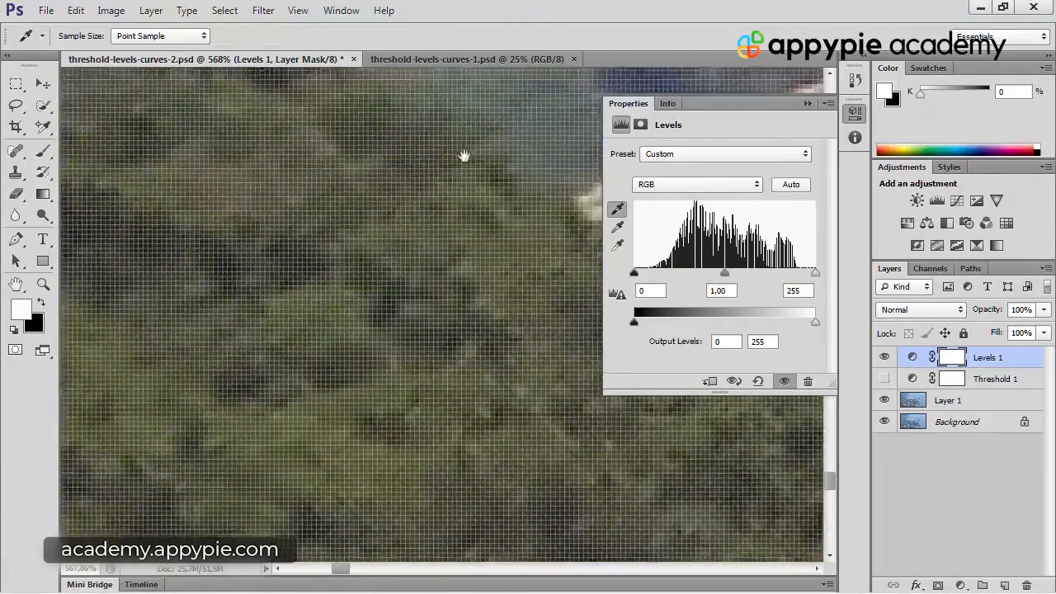
pyautogui.moveTo(464, 156); pyautogui.dragTo(279, 367)
pyautogui.moveTo(437, 325); pyautogui.dragTo(378, 308)
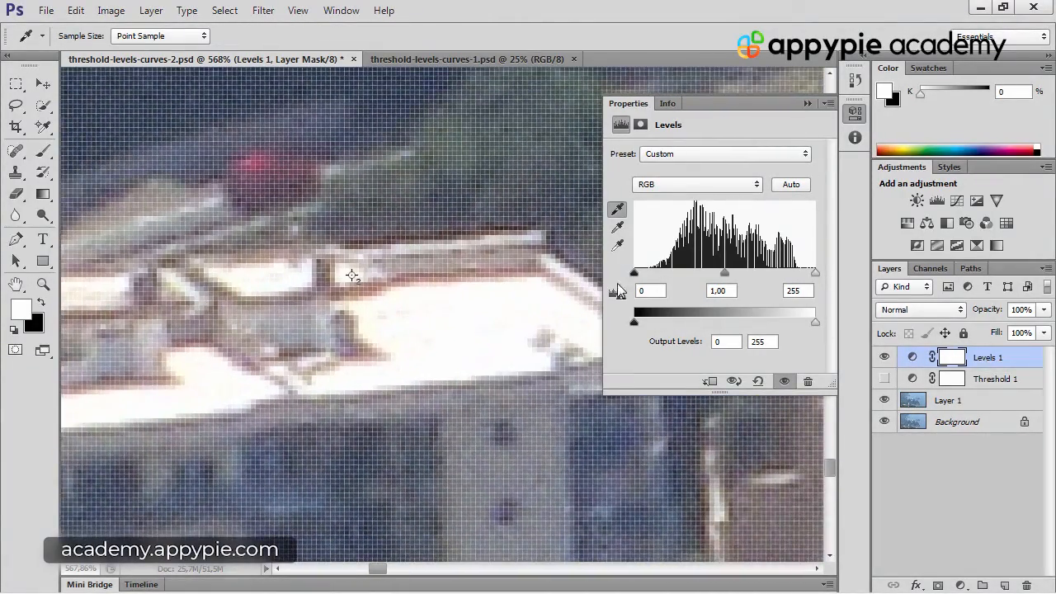
pyautogui.click(620, 245)
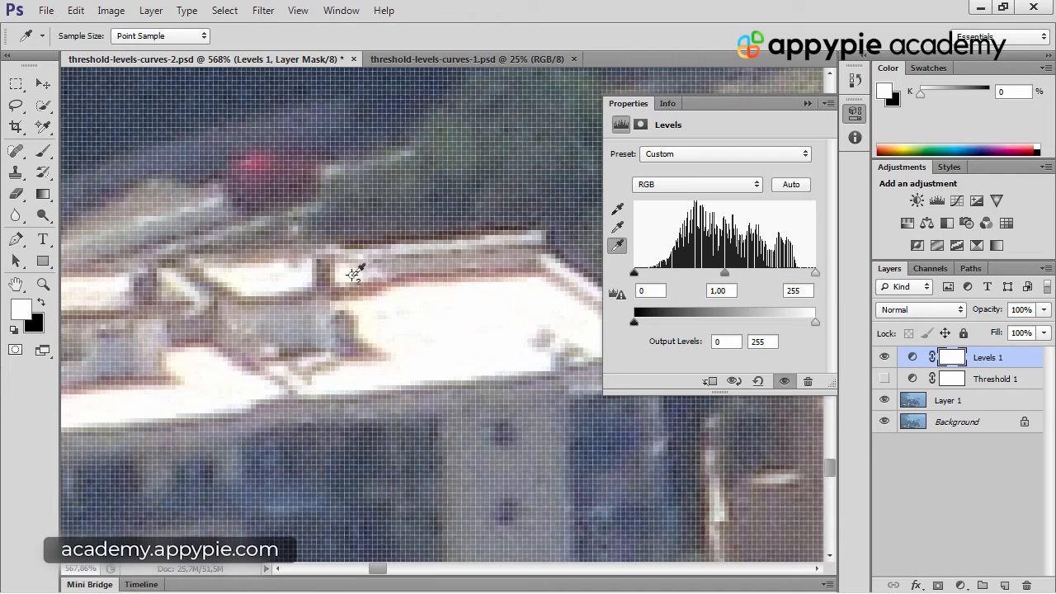
pyautogui.click(352, 274)
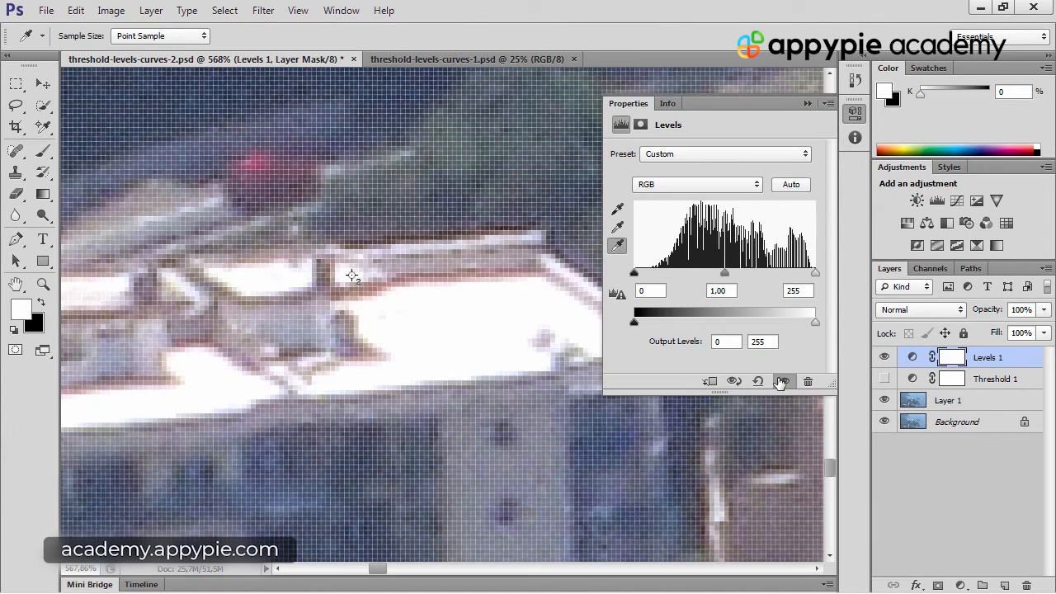
# Compare the whole photo with and without the Levels adjustment, with its settings collapsed
pyautogui.hotkey('ctrl', '0')
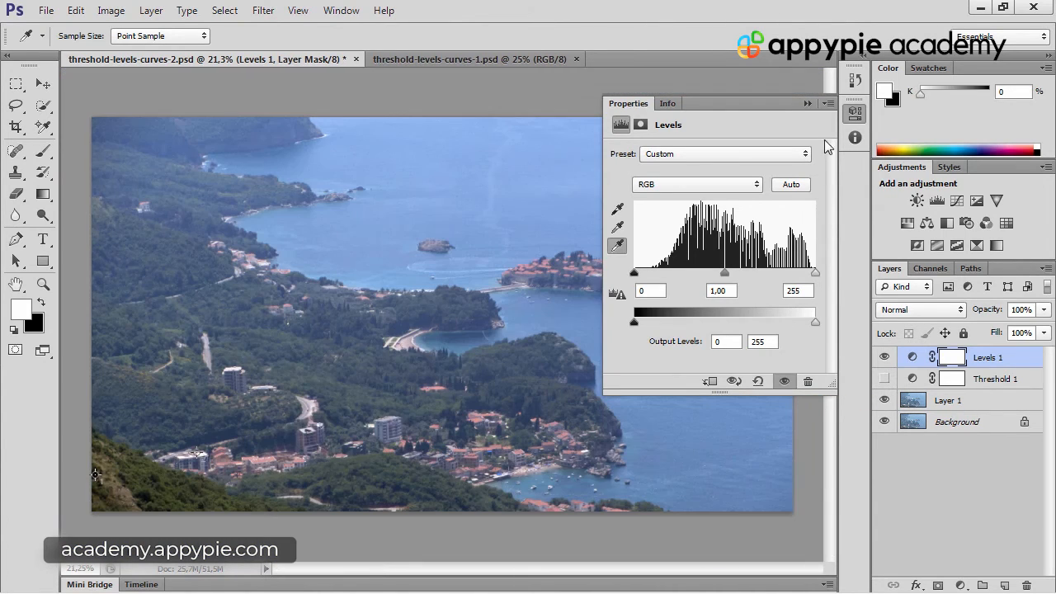
pyautogui.click(807, 103)
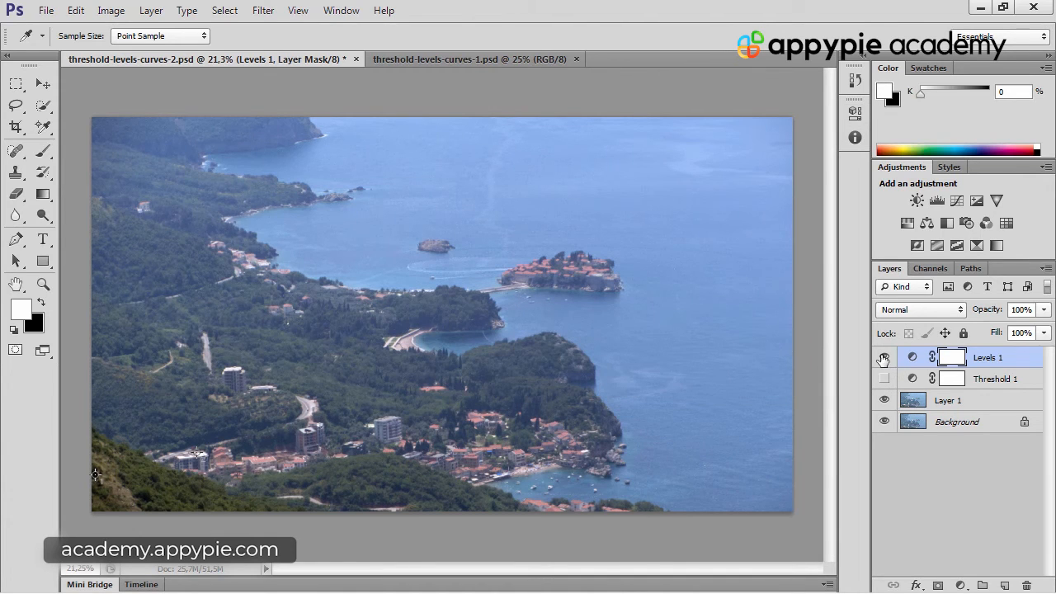
pyautogui.click(883, 357)
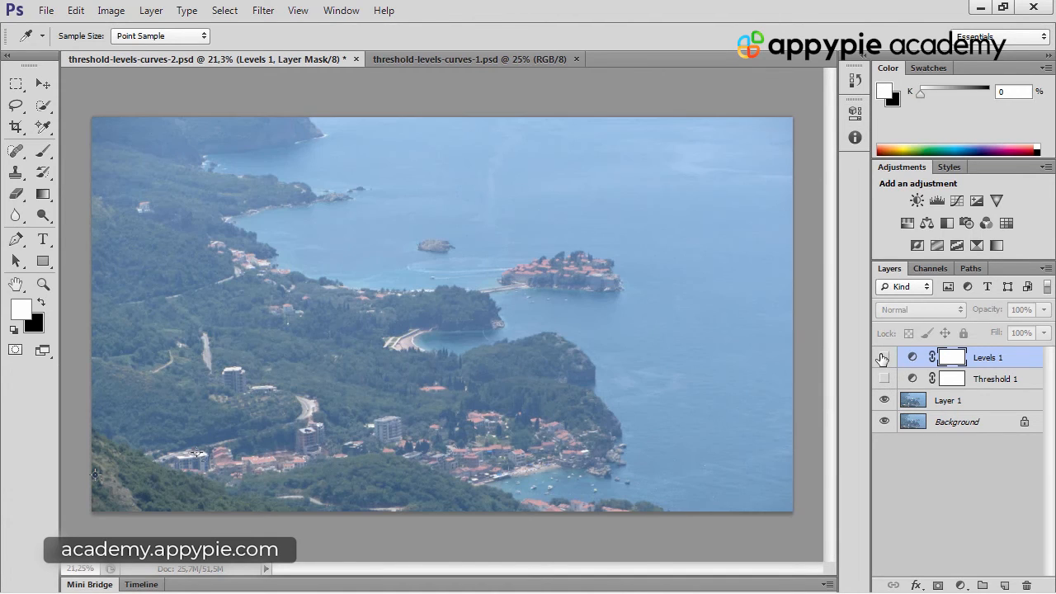
pyautogui.click(883, 357)
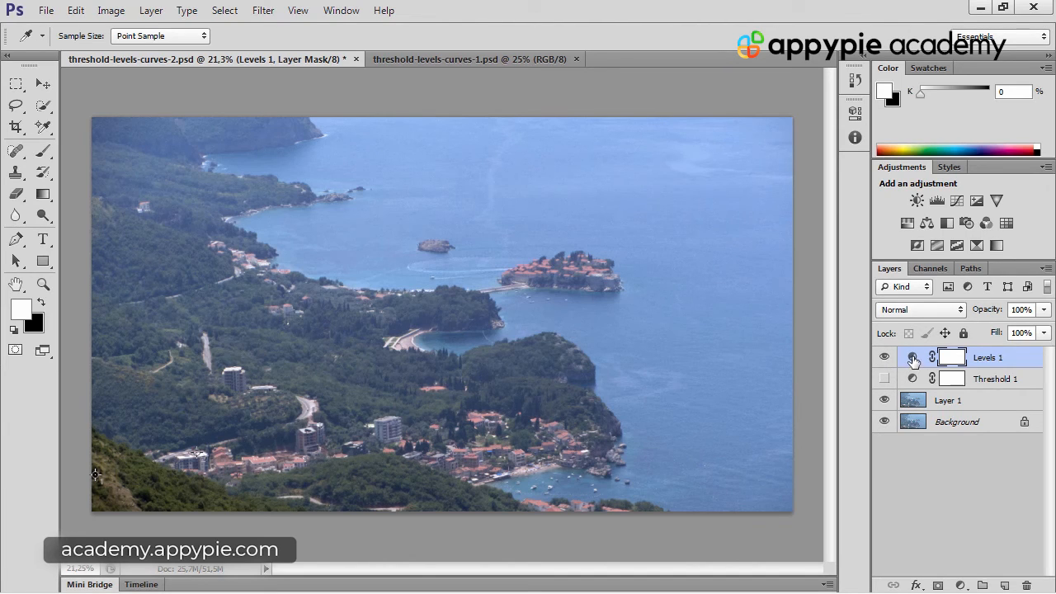
# Raise the Levels 1 shadow input level to 24, lower its highlight input level slightly, and collapse the settings
pyautogui.doubleClick(912, 360)
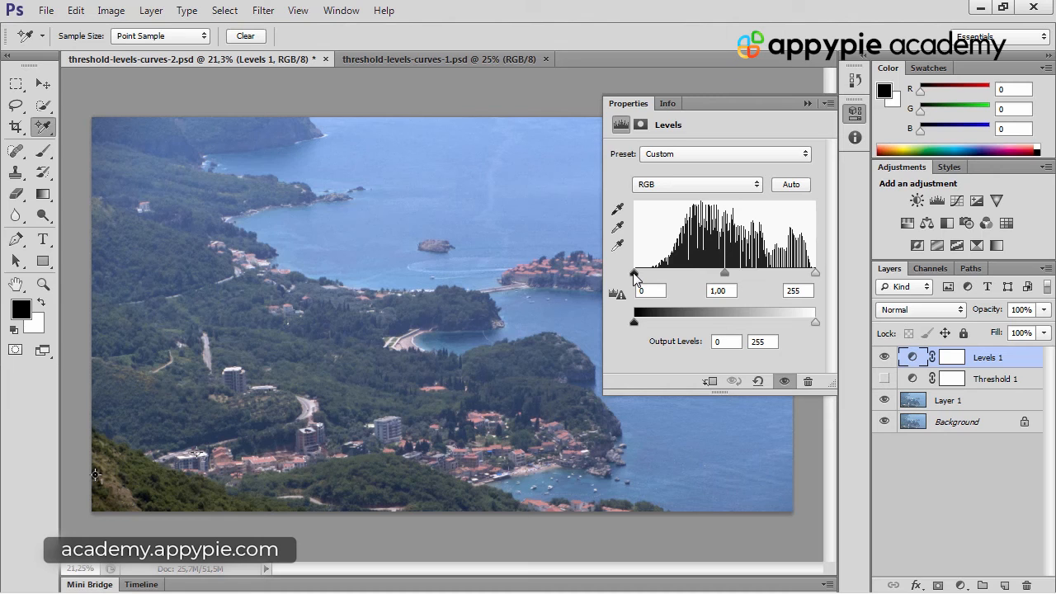
pyautogui.moveTo(635, 278); pyautogui.dragTo(651, 280)
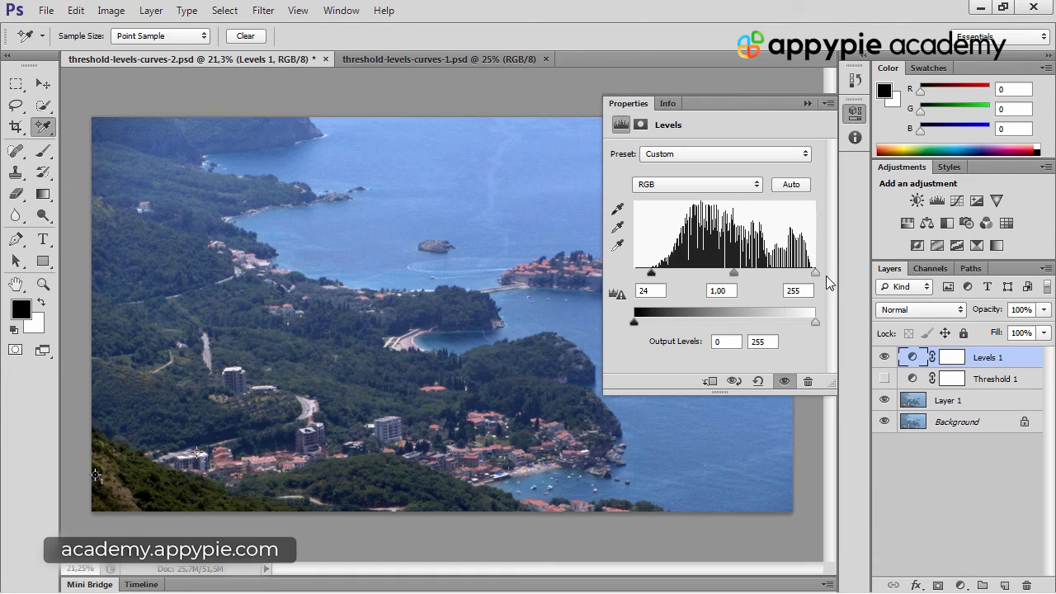
pyautogui.moveTo(816, 272); pyautogui.dragTo(808, 273)
pyautogui.moveTo(808, 273); pyautogui.dragTo(811, 273)
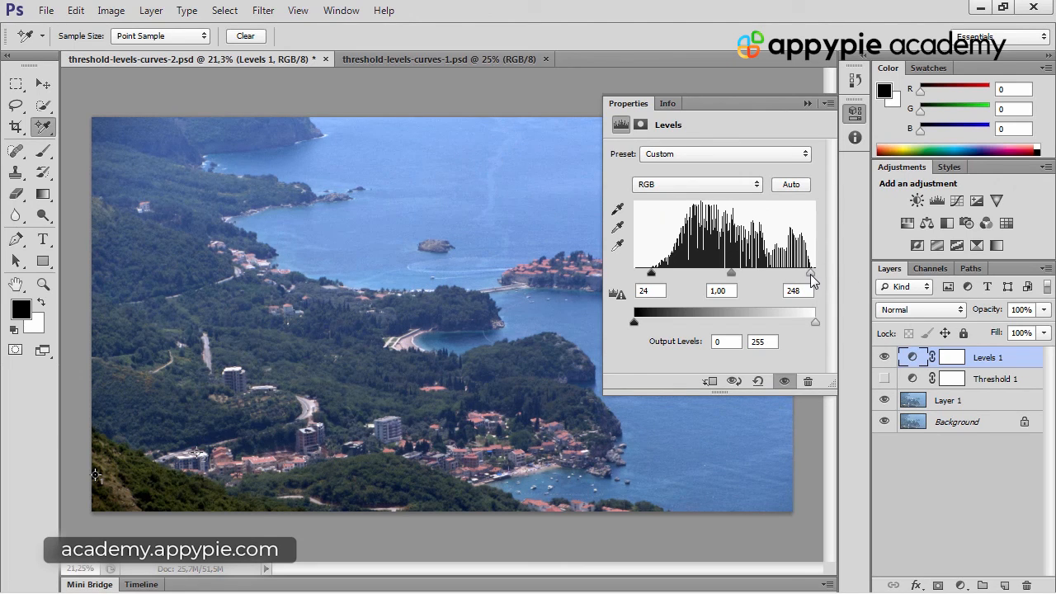
pyautogui.click(808, 103)
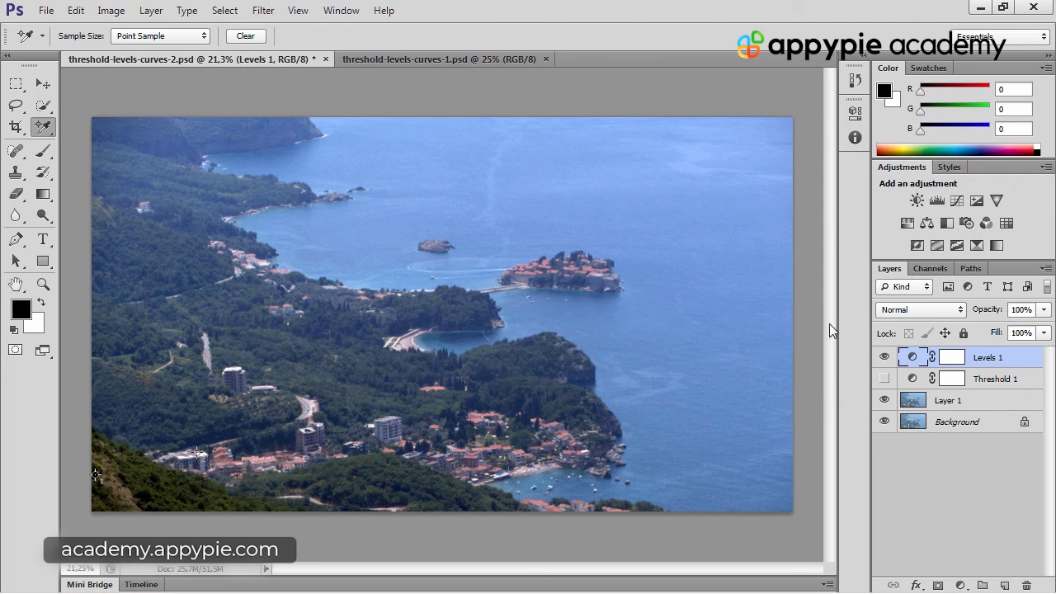